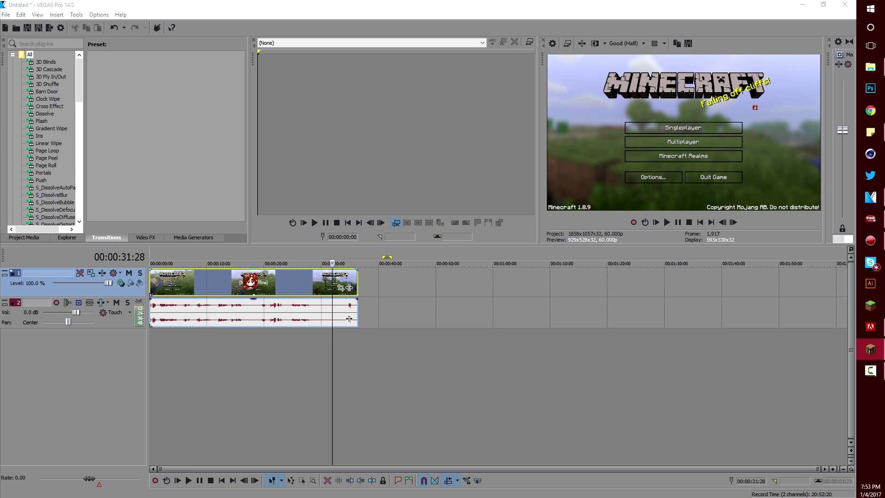
Return the VEGAS timeline to the project start and switch over to the Action! recorder
{"action": "left_click", "coordinate": [208, 282]}
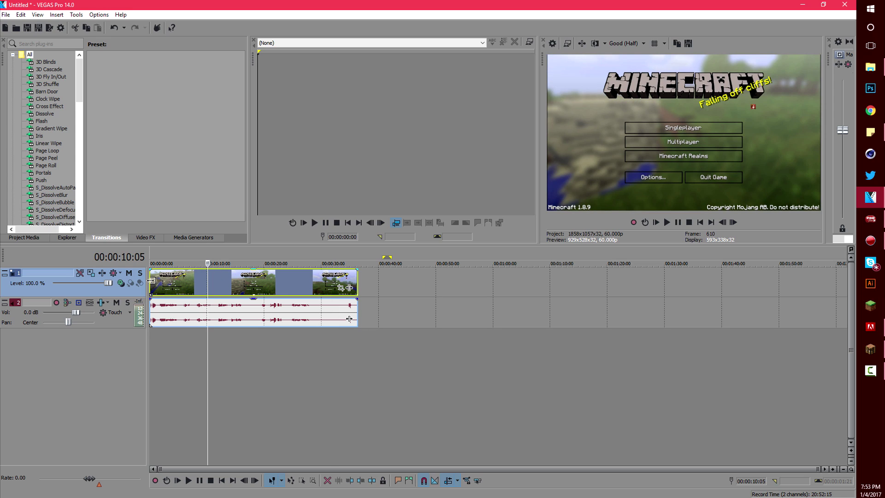
{"action": "key", "text": "ctrl+Home"}
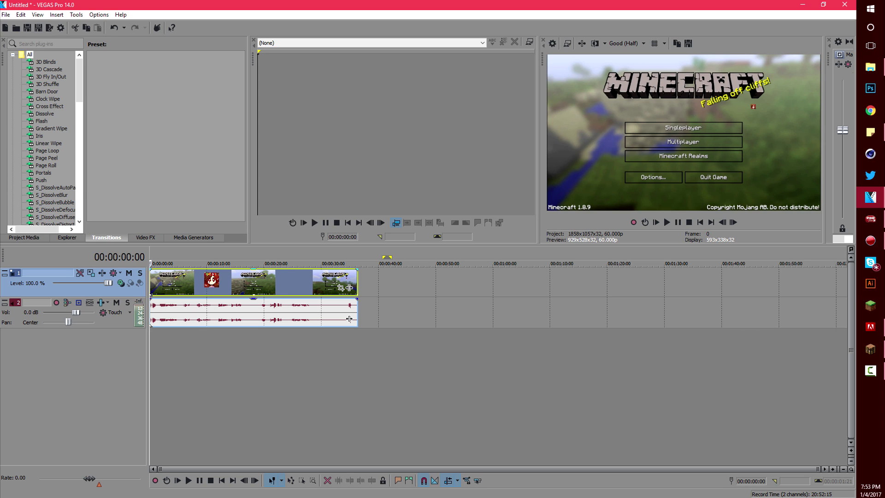
{"action": "key", "text": "alt+Tab"}
{"action": "key", "text": "alt+Tab"}
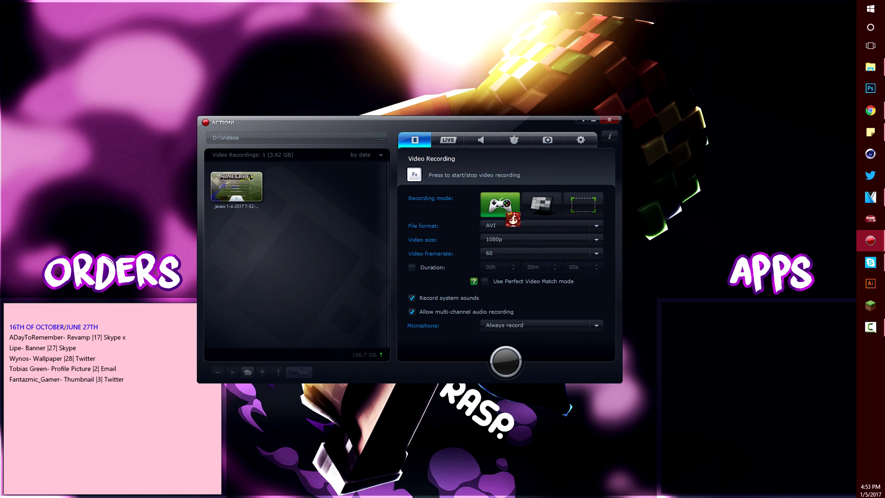
Set Action!'s recording format to AVI with a 1080p video size
{"action": "left_click", "coordinate": [514, 226]}
{"action": "left_click", "coordinate": [518, 237]}
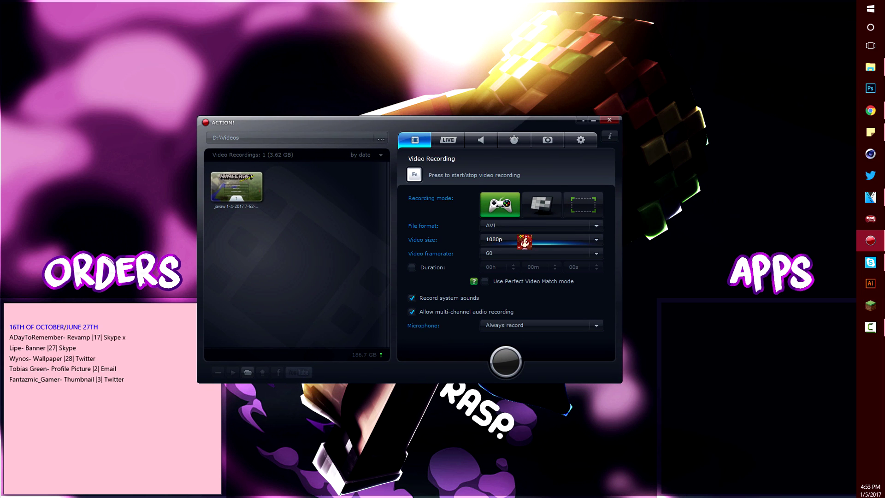
{"action": "left_click", "coordinate": [528, 228]}
{"action": "left_click", "coordinate": [526, 243]}
{"action": "left_click", "coordinate": [526, 239]}
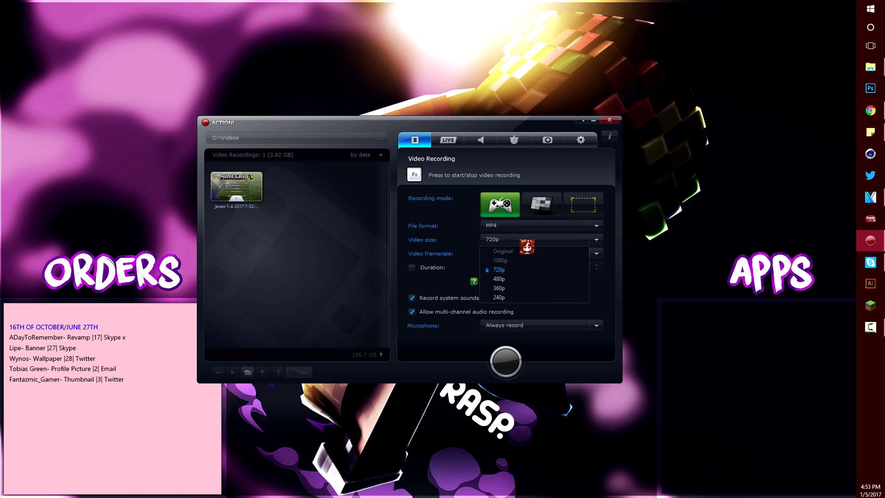
{"action": "left_click", "coordinate": [522, 270]}
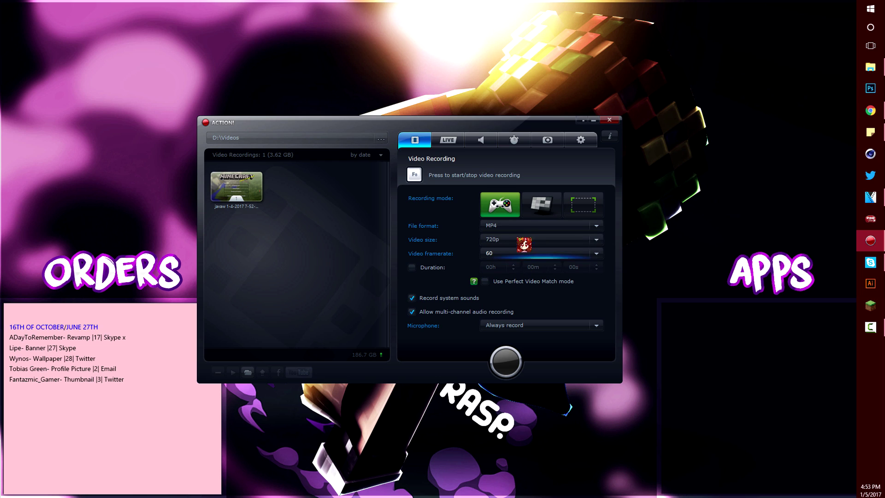
{"action": "left_click", "coordinate": [517, 242]}
{"action": "left_click", "coordinate": [518, 227]}
{"action": "left_click", "coordinate": [518, 227]}
{"action": "left_click", "coordinate": [519, 235]}
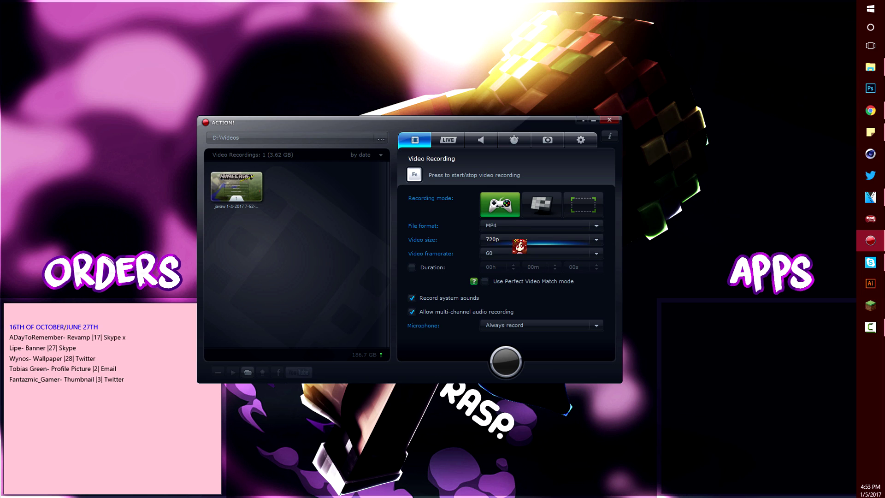
{"action": "left_click", "coordinate": [520, 240]}
{"action": "left_click", "coordinate": [516, 261]}
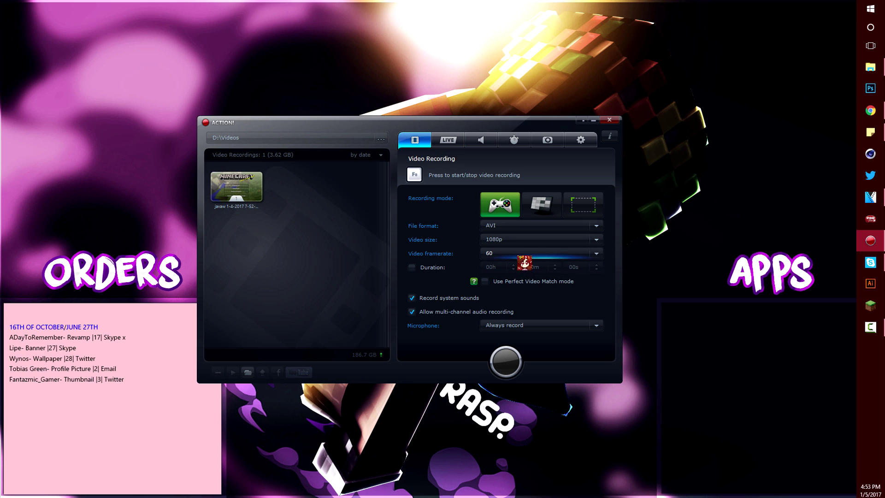
Lower the microphone volume slightly in Action!'s audio settings
{"action": "left_click", "coordinate": [579, 140]}
{"action": "left_click", "coordinate": [506, 179]}
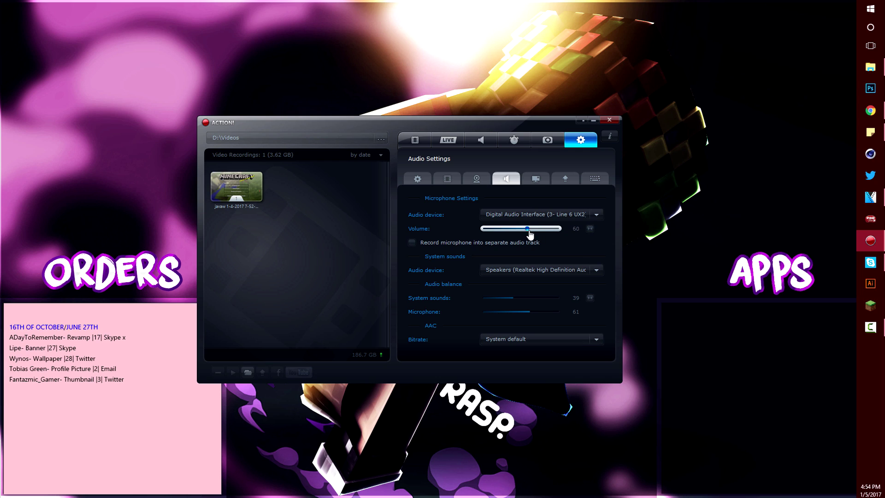
{"action": "left_click_drag", "start_coordinate": [548, 229], "coordinate": [544, 229]}
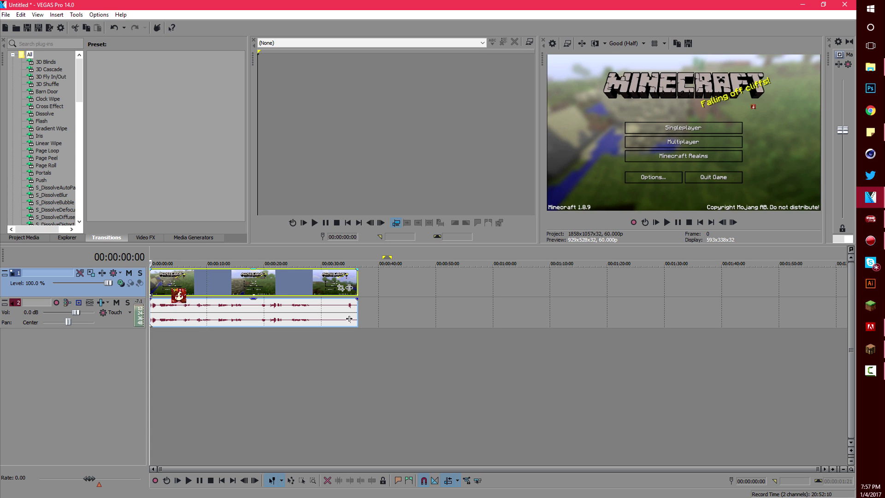
Disable resampling in the intro video event's properties
{"action": "right_click", "coordinate": [183, 290]}
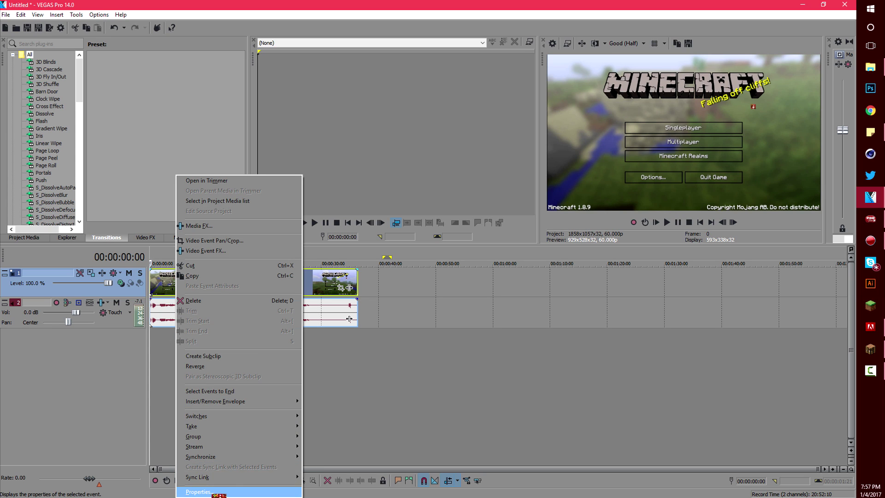
{"action": "left_click", "coordinate": [217, 489]}
{"action": "left_click", "coordinate": [383, 198]}
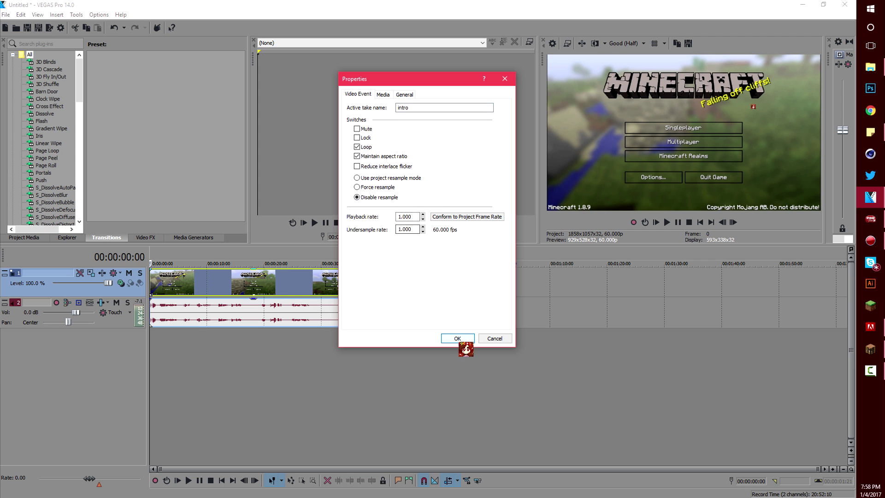
{"action": "left_click", "coordinate": [458, 339]}
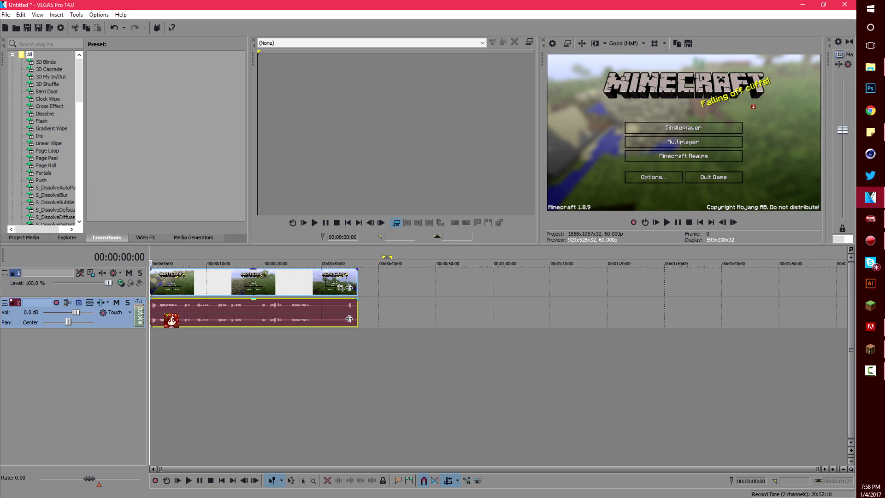
Normalize the audio event in its properties, giving 6.9 dB gain
{"action": "right_click", "coordinate": [172, 318]}
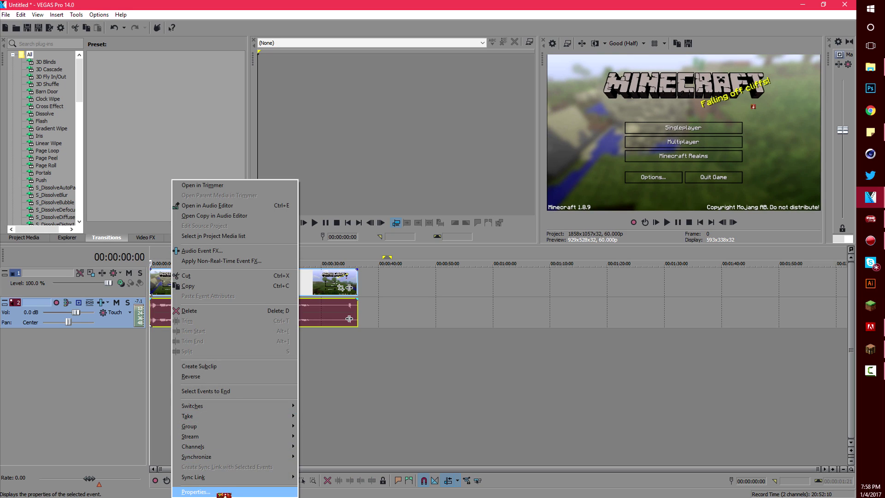
{"action": "left_click", "coordinate": [224, 492]}
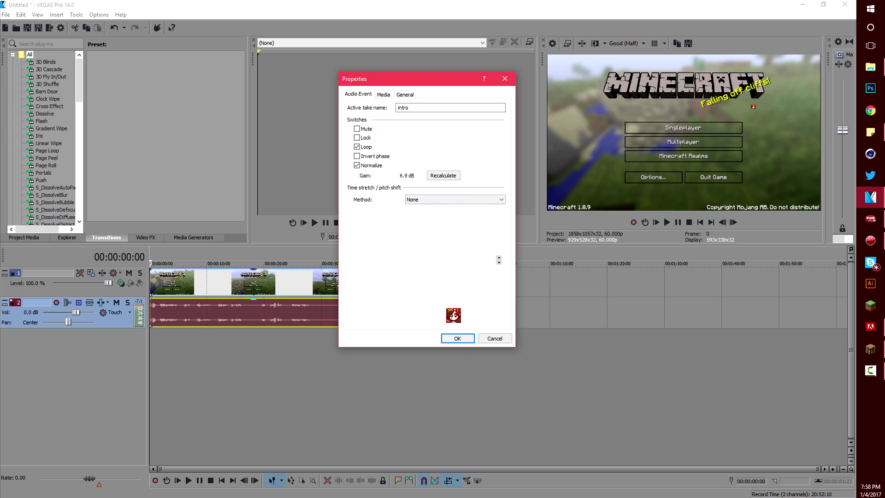
{"action": "left_click", "coordinate": [457, 338]}
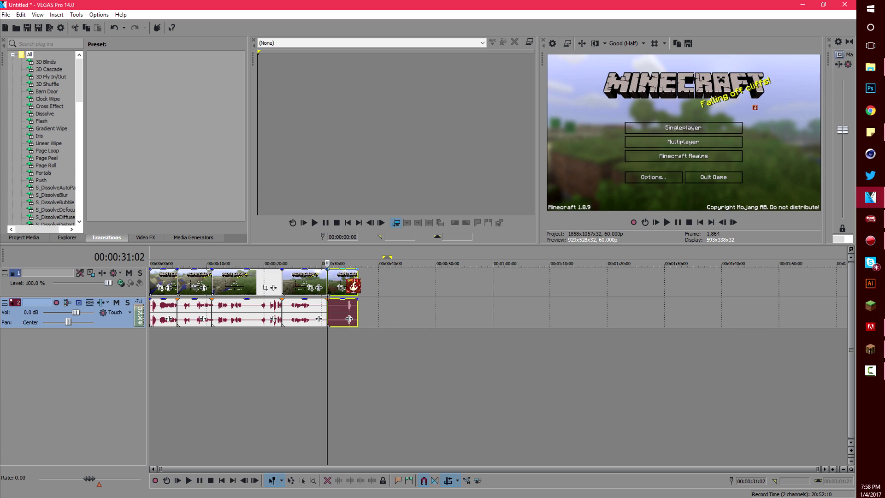
Select all timeline events, apply Edit > Switches > Disable Resample, and check playback from the start
{"action": "left_click", "coordinate": [347, 280]}
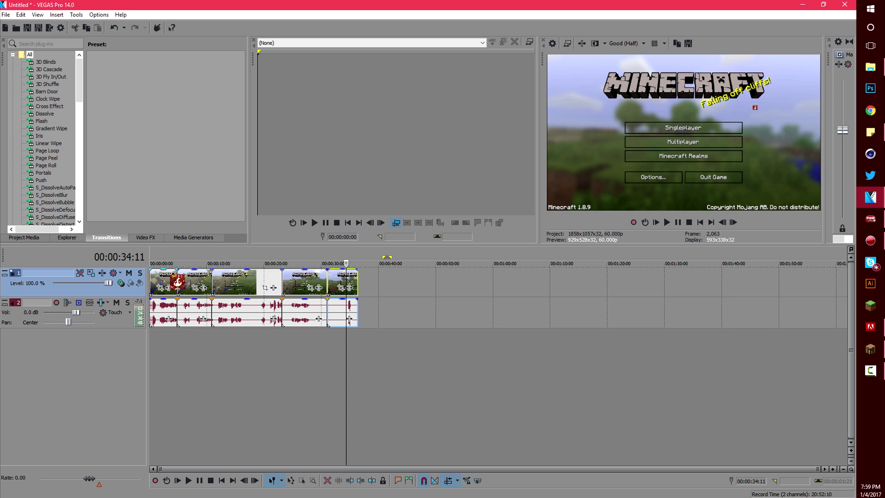
{"action": "key", "text": "ctrl+a"}
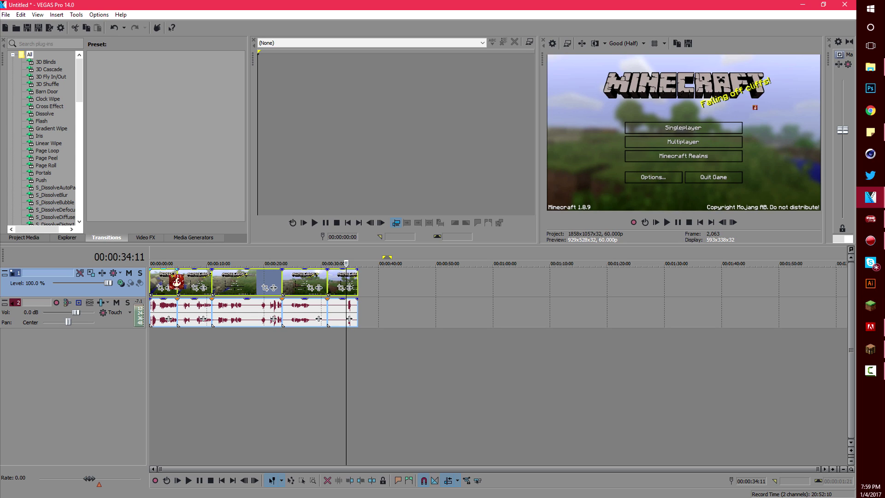
{"action": "left_click", "coordinate": [23, 14]}
{"action": "mouse_move", "coordinate": [55, 227]}
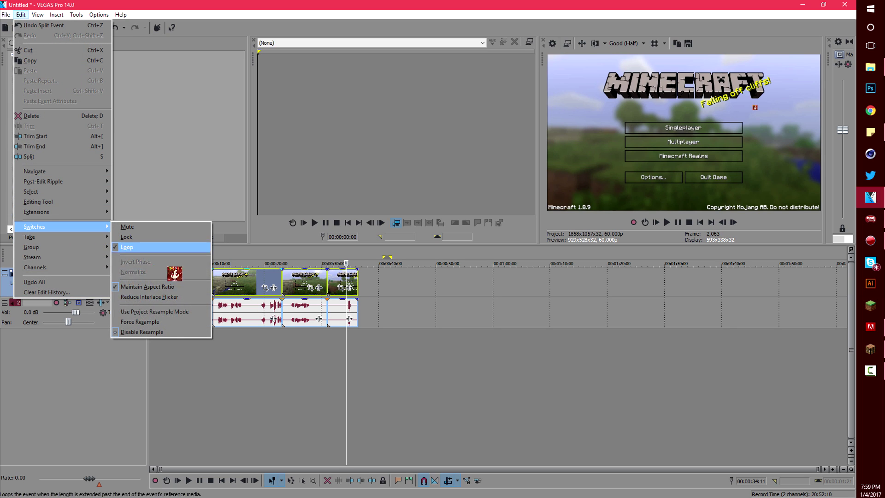
{"action": "left_click", "coordinate": [169, 332]}
{"action": "left_click", "coordinate": [253, 288]}
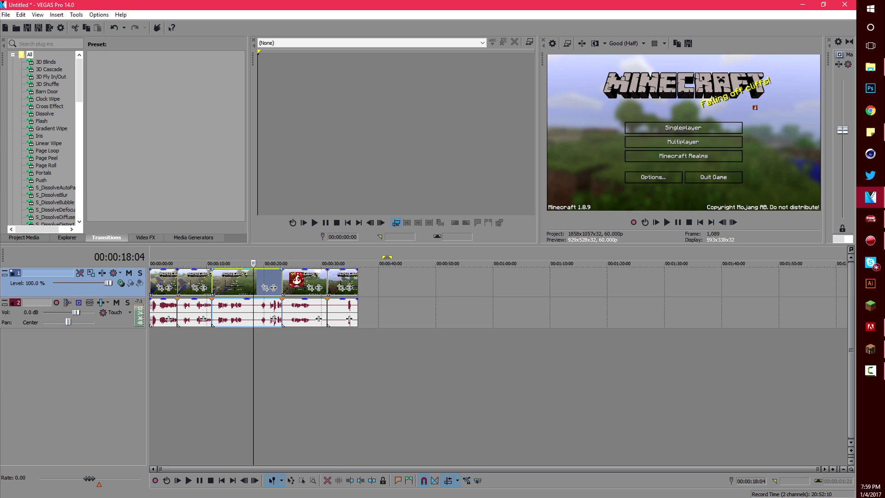
{"action": "key", "text": "space"}
{"action": "left_click", "coordinate": [167, 282]}
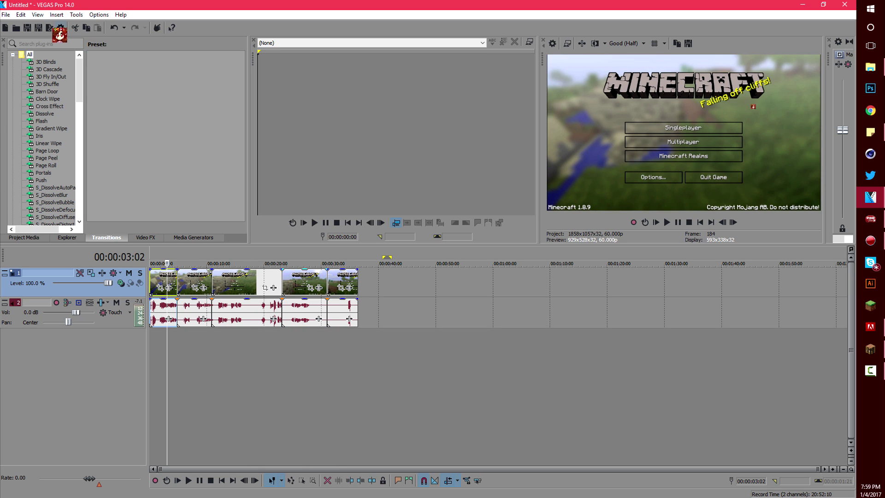
In Render As, pick MainConcept AVC/AAC Internet HD 1080p and customize that template
{"action": "left_click", "coordinate": [50, 28]}
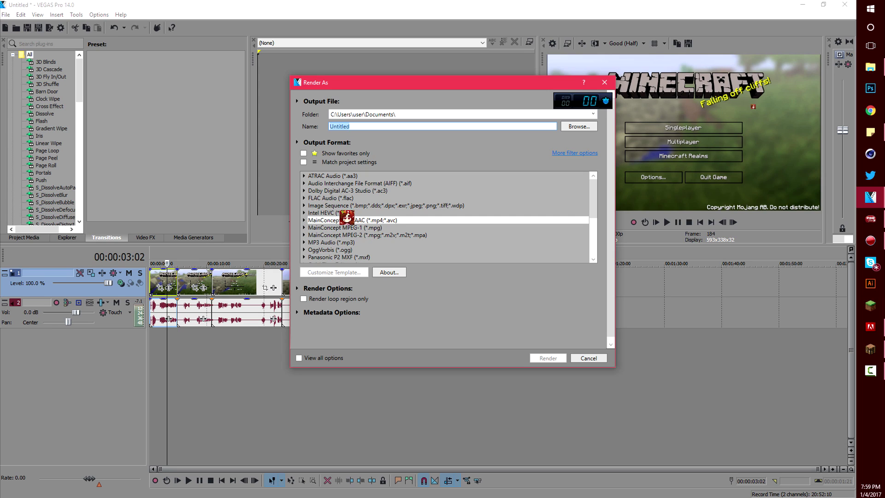
{"action": "left_click", "coordinate": [304, 221]}
{"action": "scroll", "coordinate": [371, 258], "scroll_direction": "down", "scroll_amount": 1}
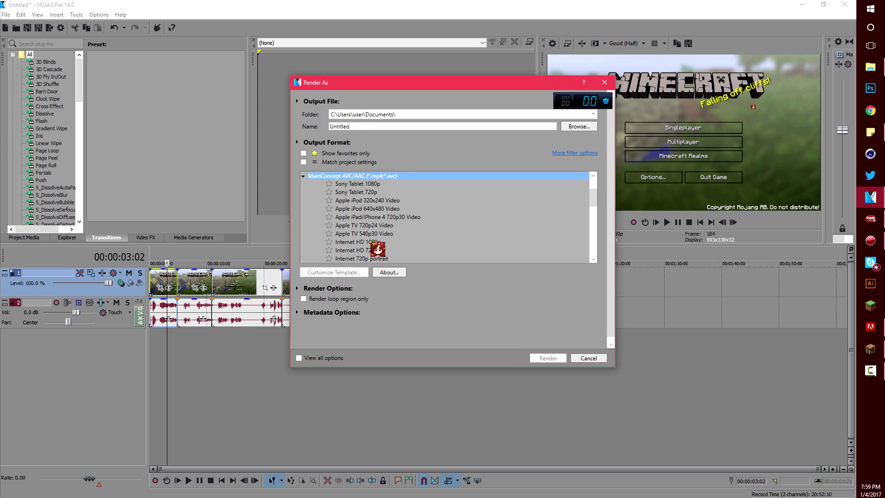
{"action": "left_click", "coordinate": [373, 243]}
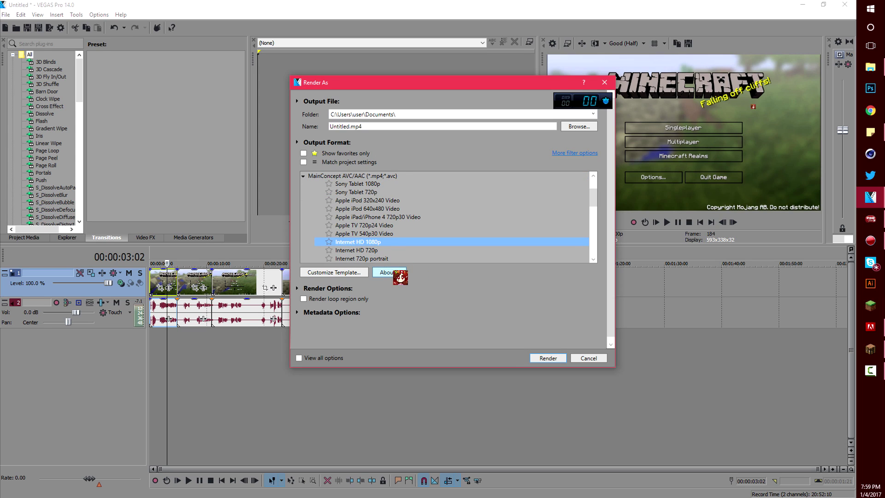
{"action": "key", "text": "Down"}
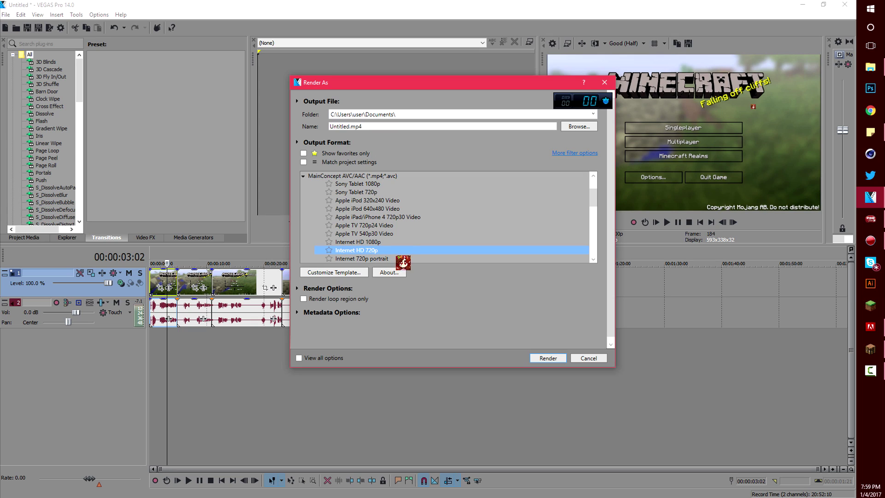
{"action": "left_click", "coordinate": [384, 242]}
{"action": "left_click", "coordinate": [364, 274]}
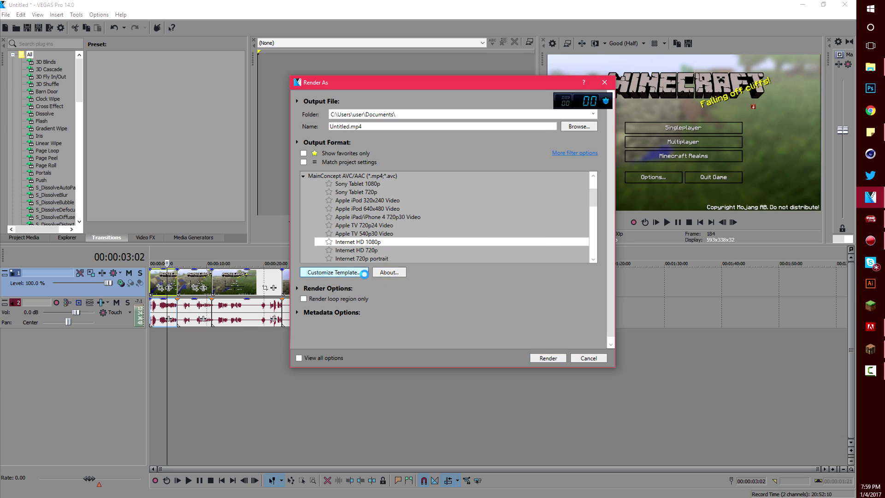
Set the template's video frame rate to 60 and stop the source from adjusting it
{"action": "left_click", "coordinate": [438, 362]}
{"action": "left_click", "coordinate": [465, 362]}
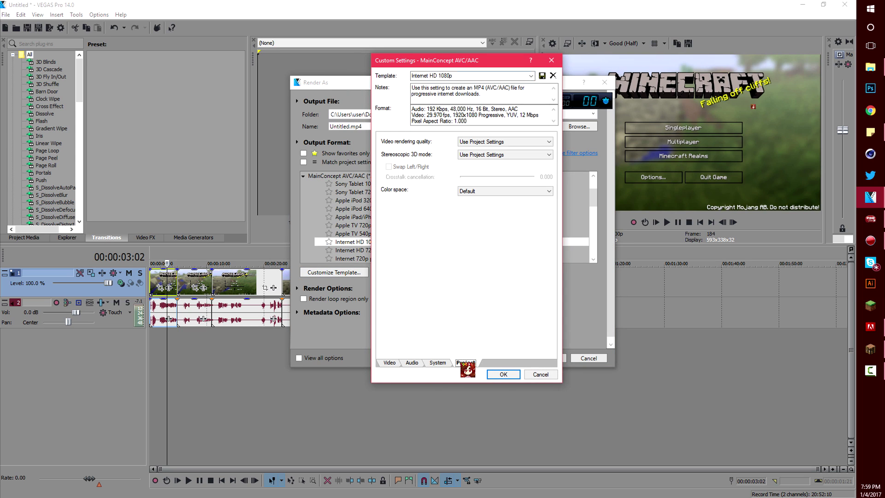
{"action": "left_click", "coordinate": [438, 362]}
{"action": "left_click", "coordinate": [389, 362]}
{"action": "left_click", "coordinate": [412, 362]}
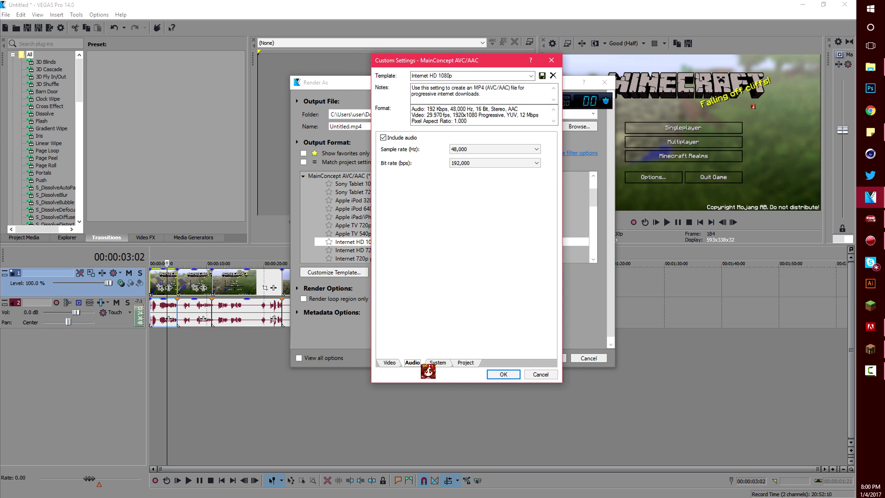
{"action": "left_click", "coordinate": [466, 362]}
{"action": "left_click", "coordinate": [393, 362]}
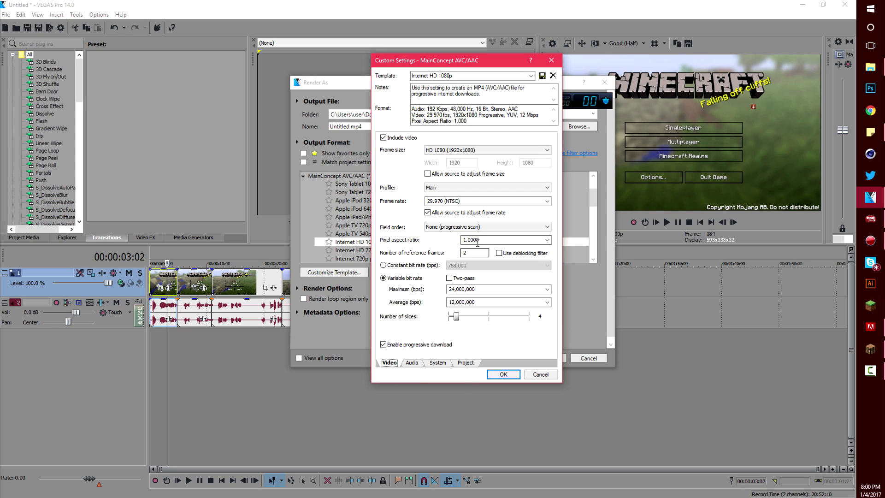
{"action": "left_click", "coordinate": [480, 201]}
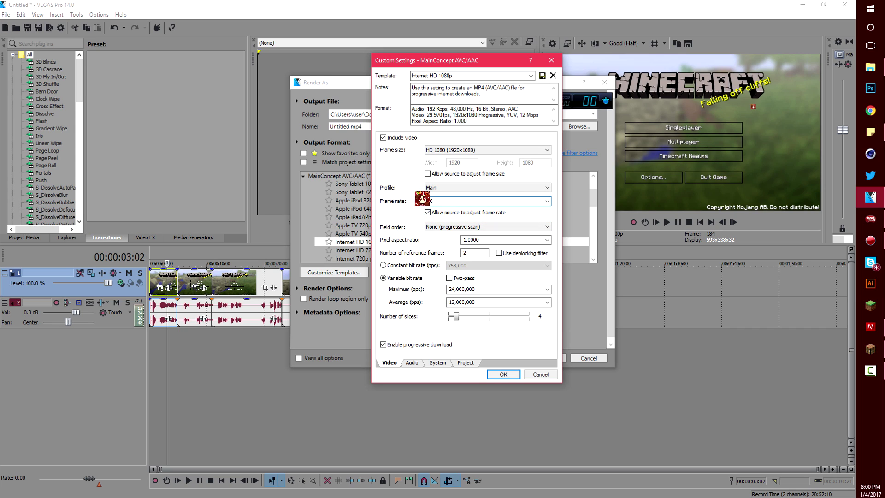
{"action": "left_click", "coordinate": [428, 212]}
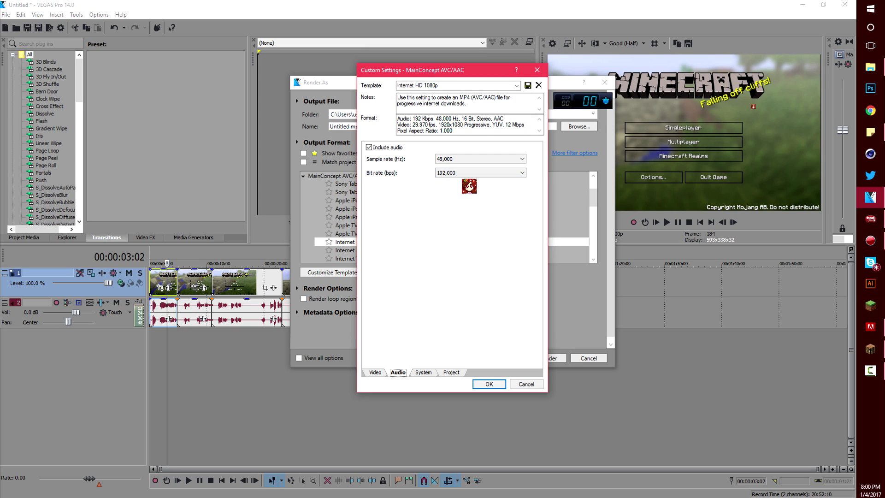
Set audio bit rate to 96,000 and rendering quality to Best, then confirm the template
{"action": "left_click", "coordinate": [466, 172]}
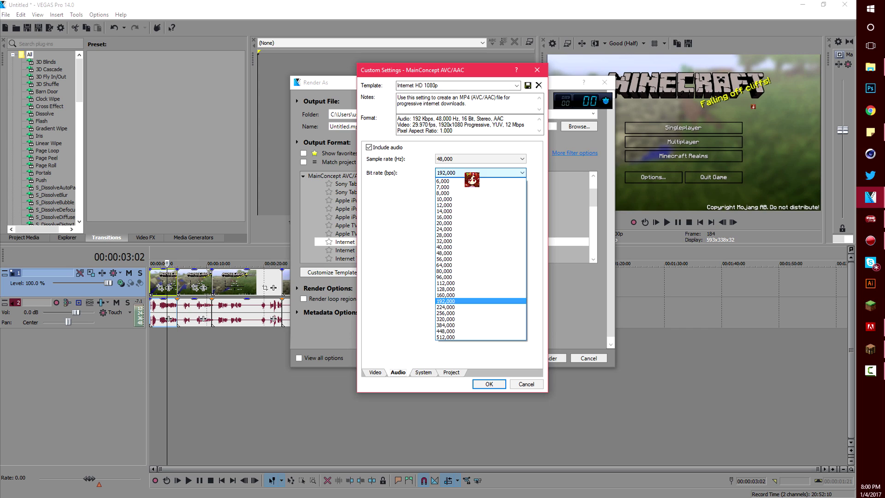
{"action": "left_click", "coordinate": [461, 277]}
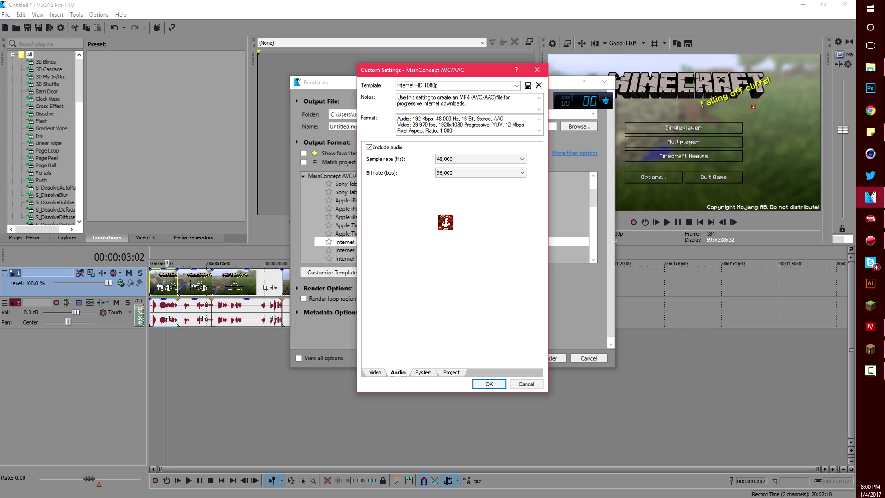
{"action": "left_click", "coordinate": [452, 373]}
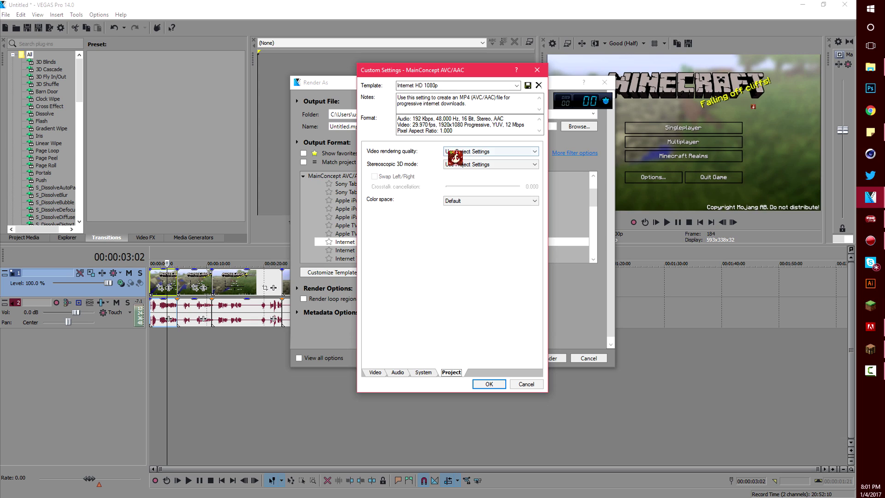
{"action": "left_click", "coordinate": [525, 152]}
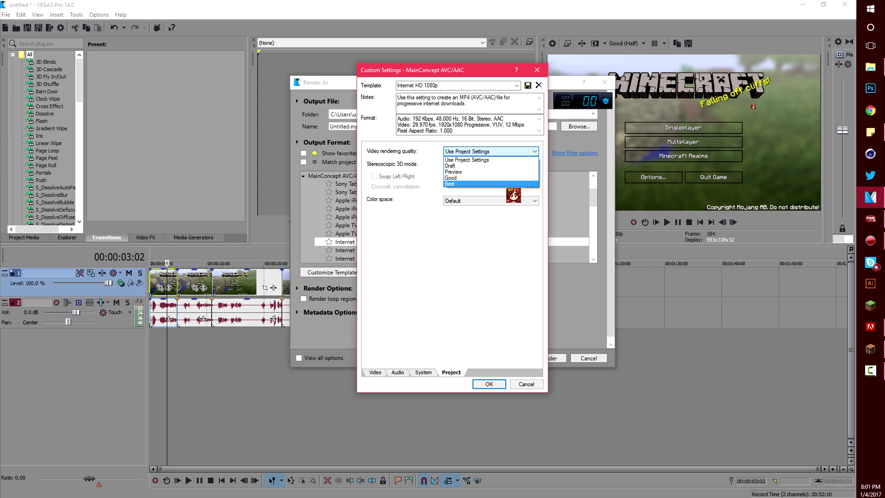
{"action": "left_click", "coordinate": [512, 187]}
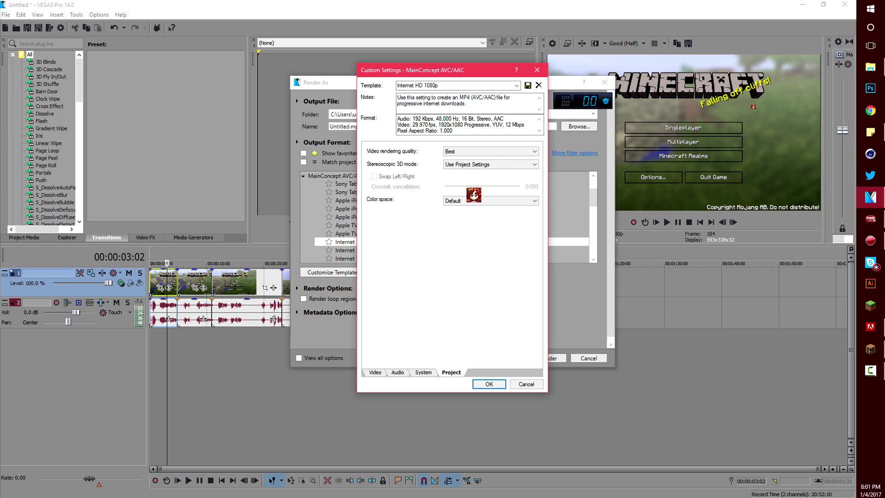
{"action": "left_click", "coordinate": [376, 372]}
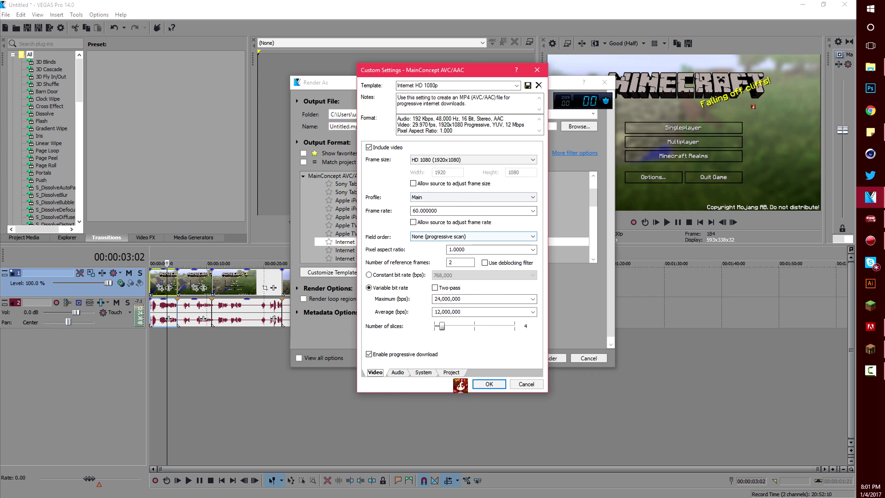
{"action": "left_click", "coordinate": [451, 372]}
{"action": "left_click", "coordinate": [489, 385]}
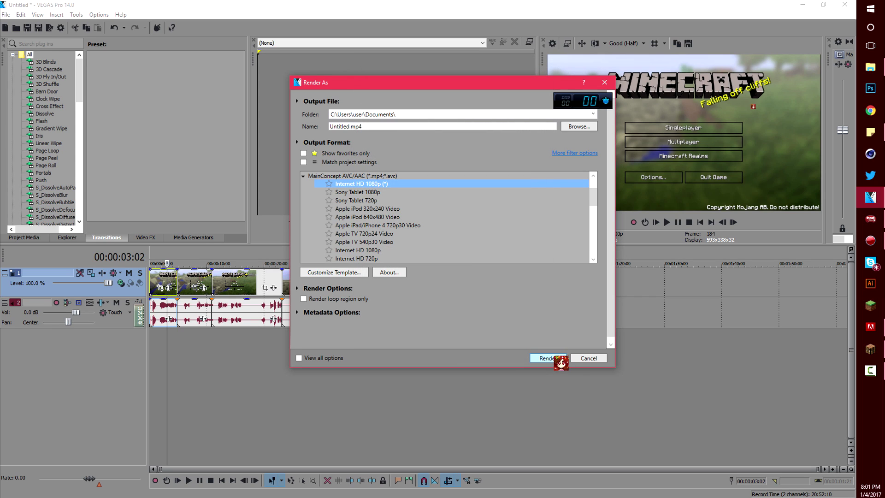
Click Render to submit the settings and close the Render As dialog
{"action": "left_click", "coordinate": [551, 357]}
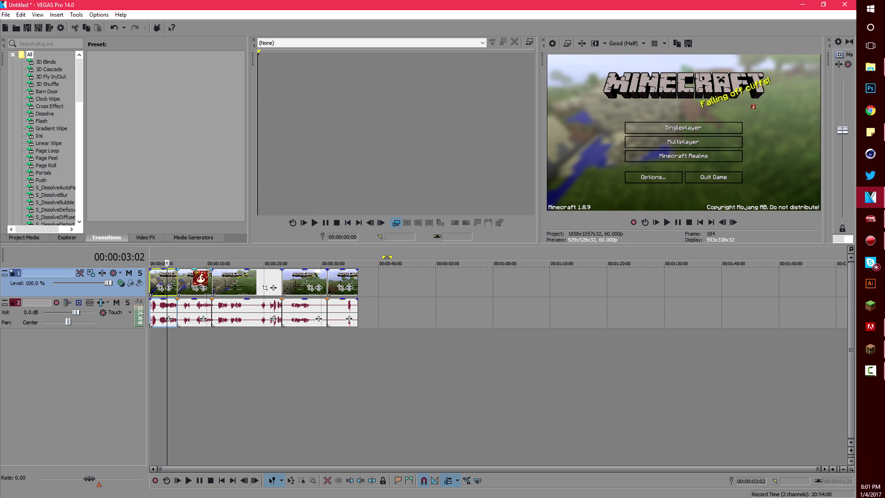